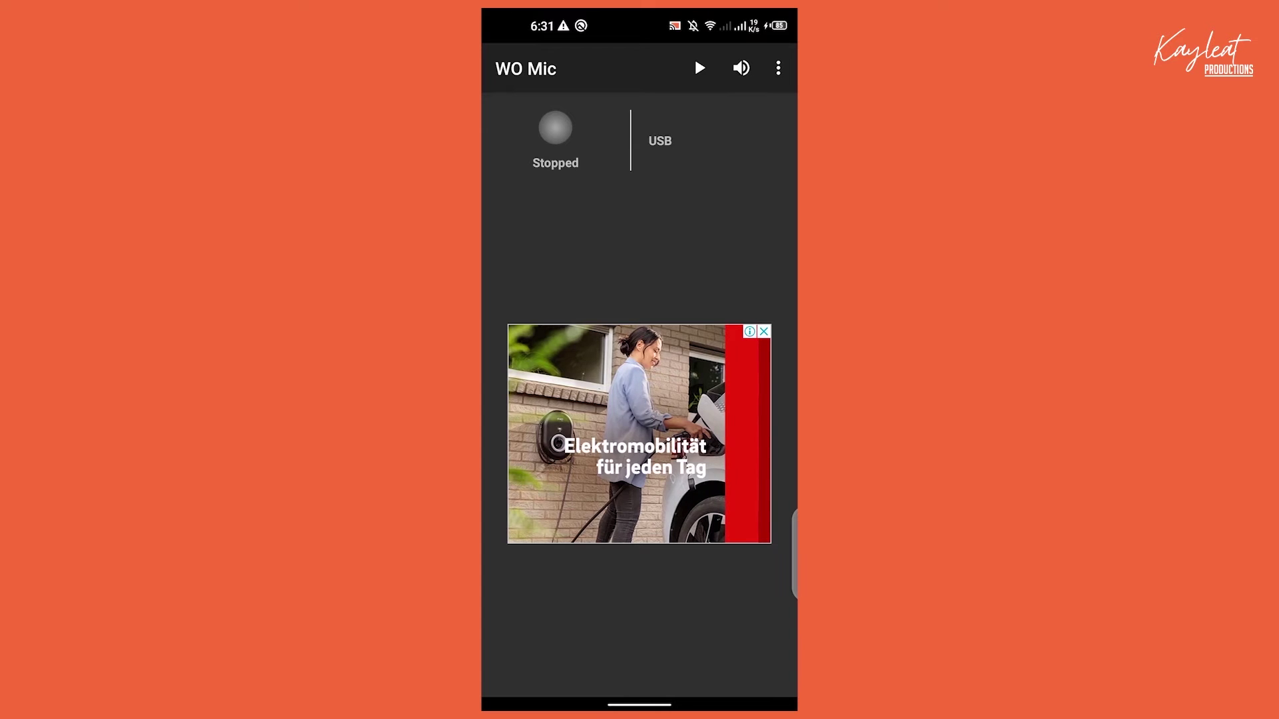
# Start the WO Mic server on the phone and allow it to record audio
pyautogui.click(700, 68)
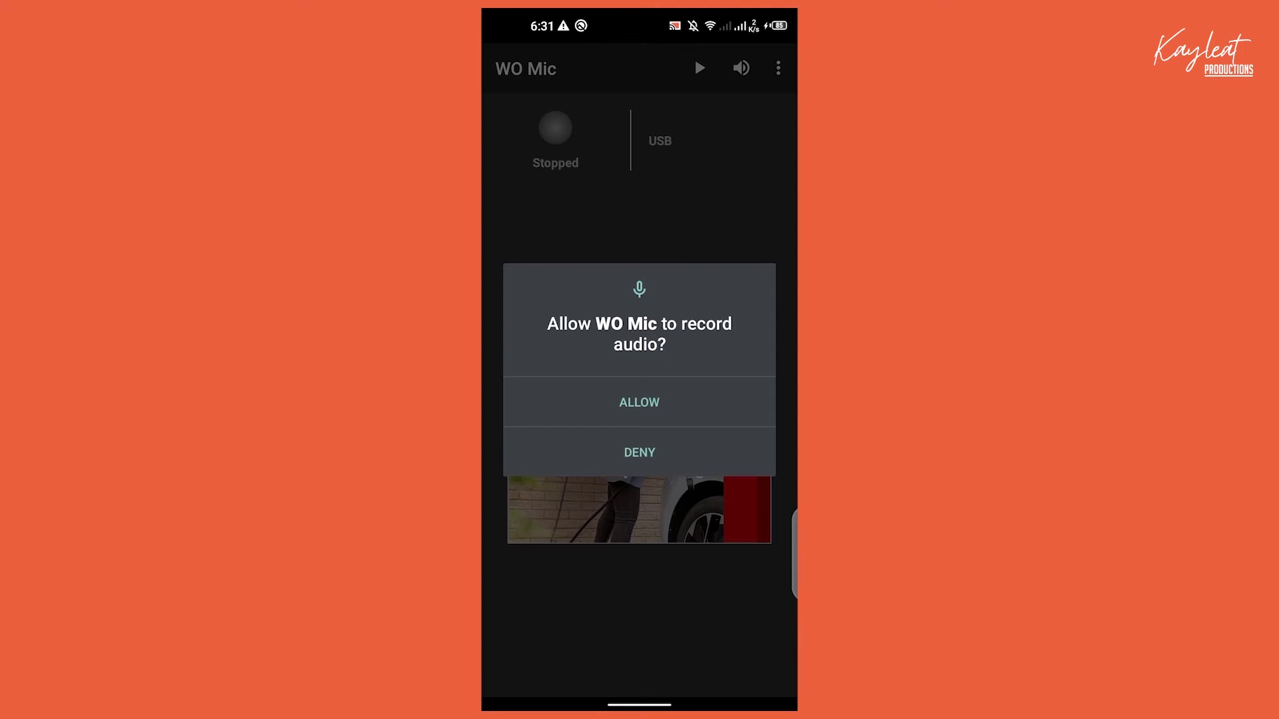
pyautogui.click(639, 402)
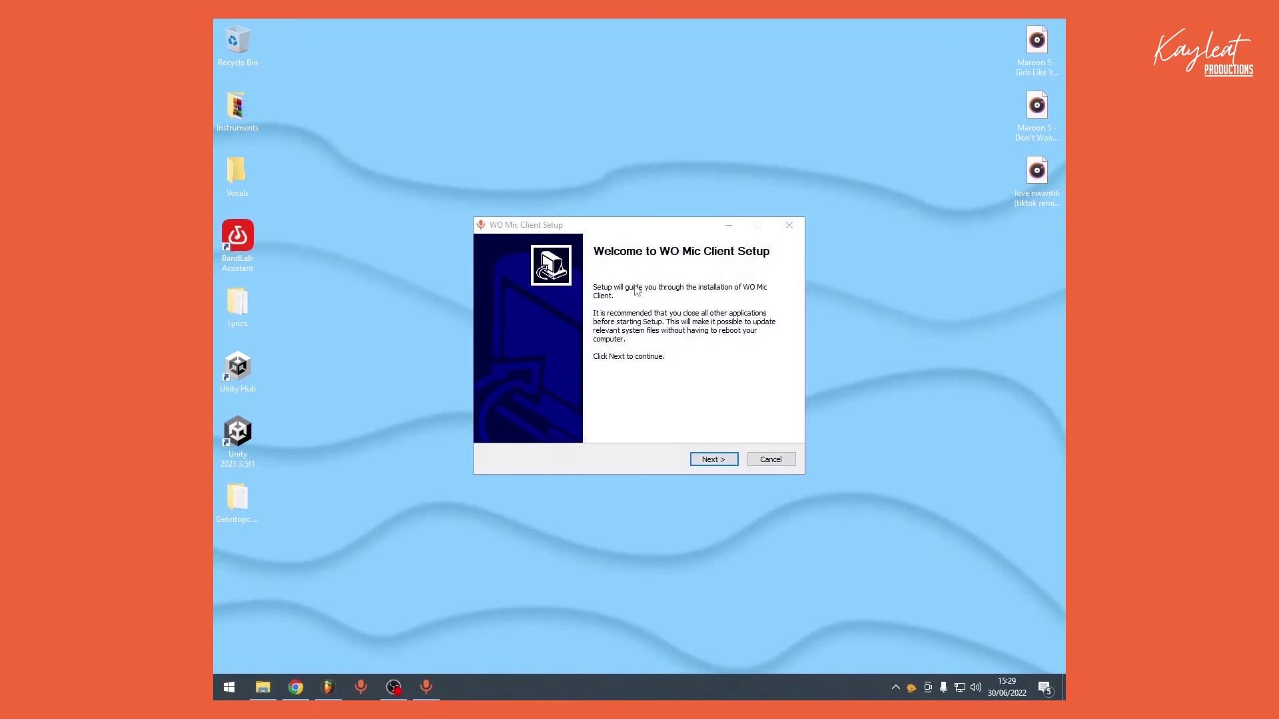
# Select the Windows 10/11 x64 driver and start installing the WO Mic Client
pyautogui.click(710, 461)
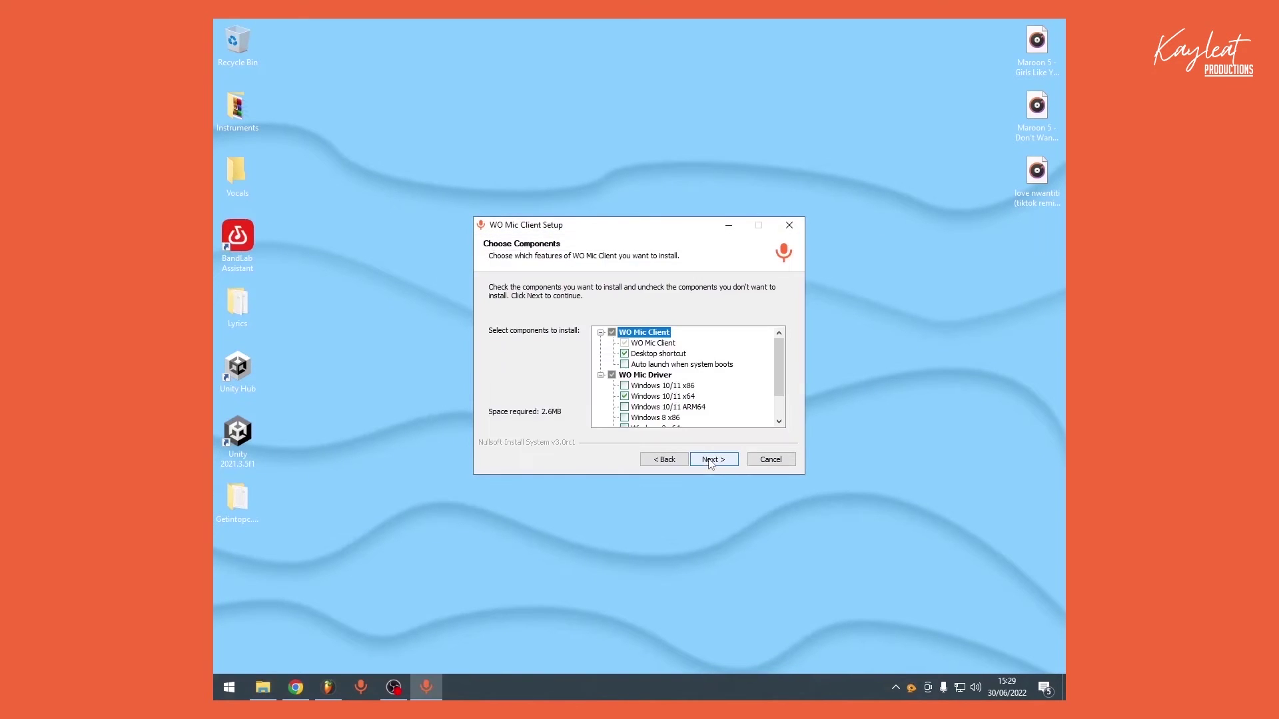
pyautogui.scroll(-1, 650, 361)
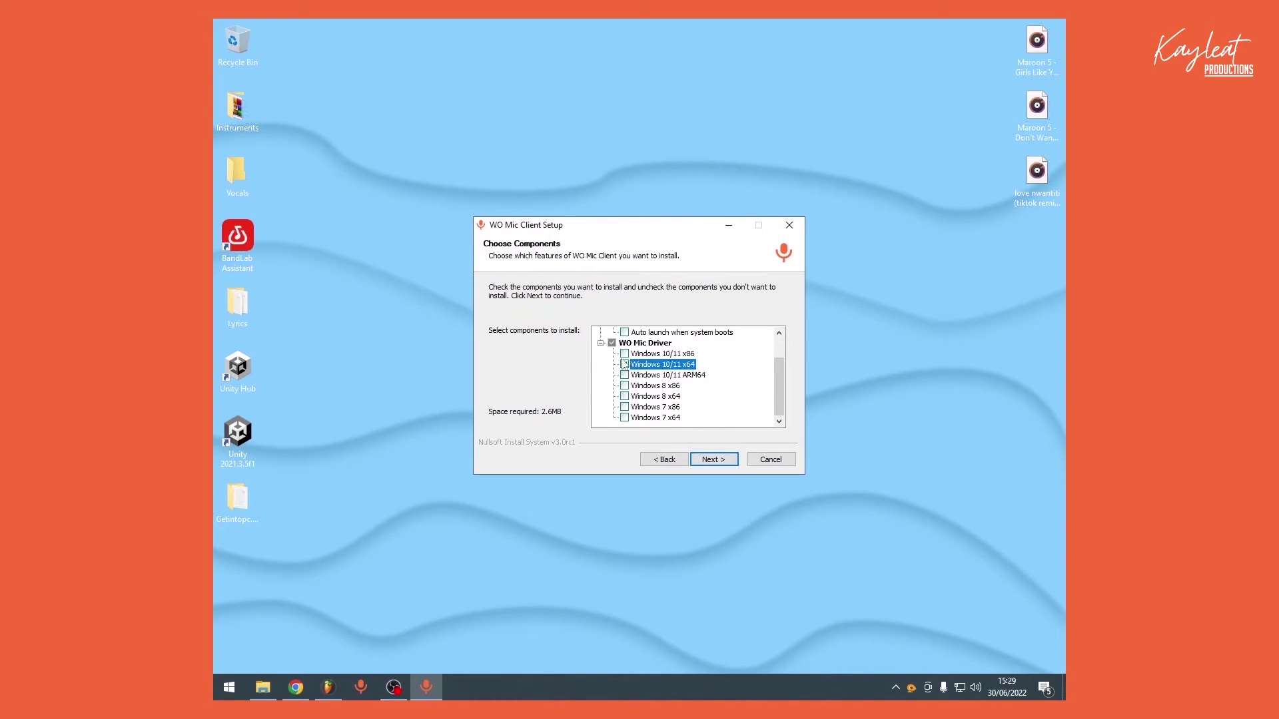
pyautogui.scroll(1, 667, 385)
pyautogui.scroll(-1, 653, 402)
pyautogui.click(624, 419)
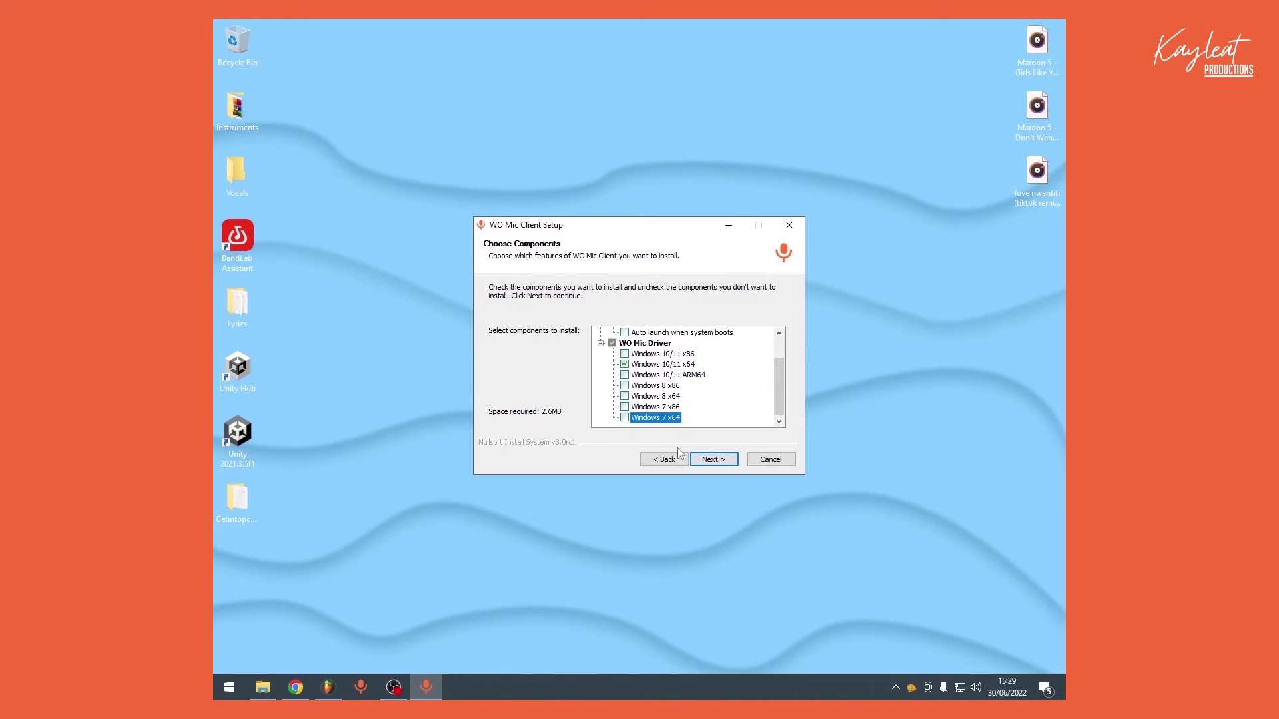
pyautogui.click(708, 459)
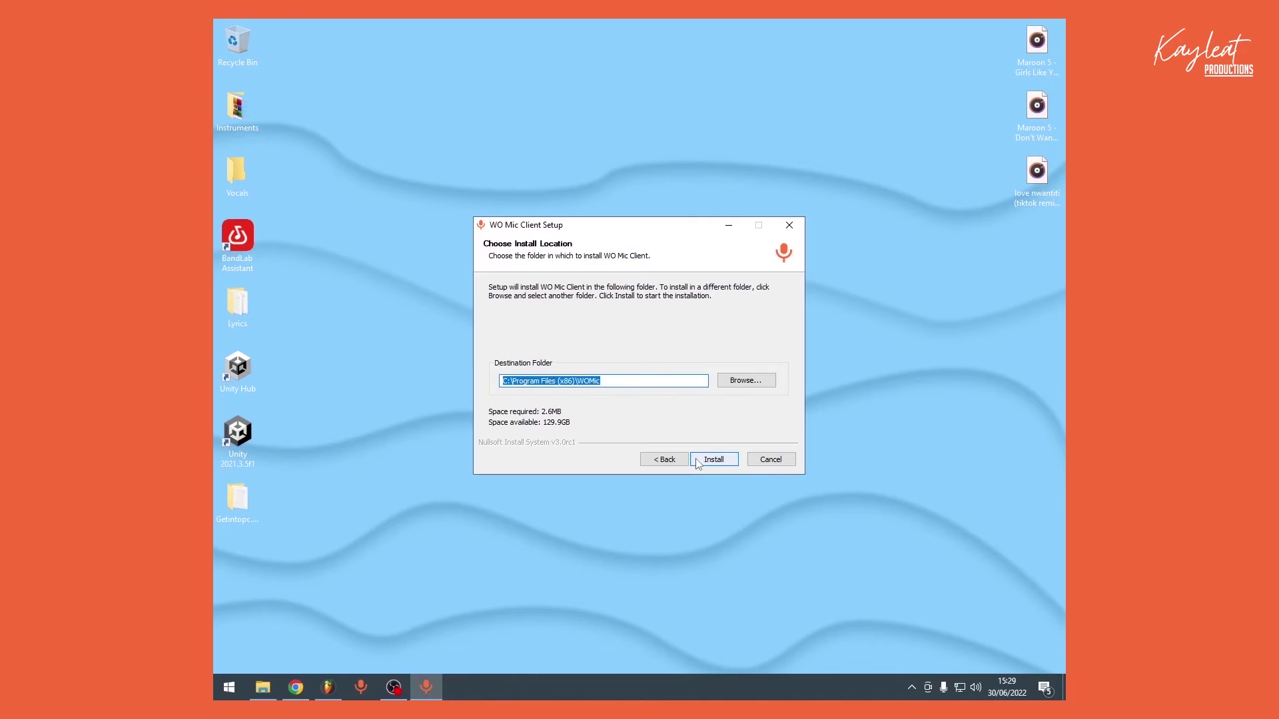
pyautogui.click(697, 460)
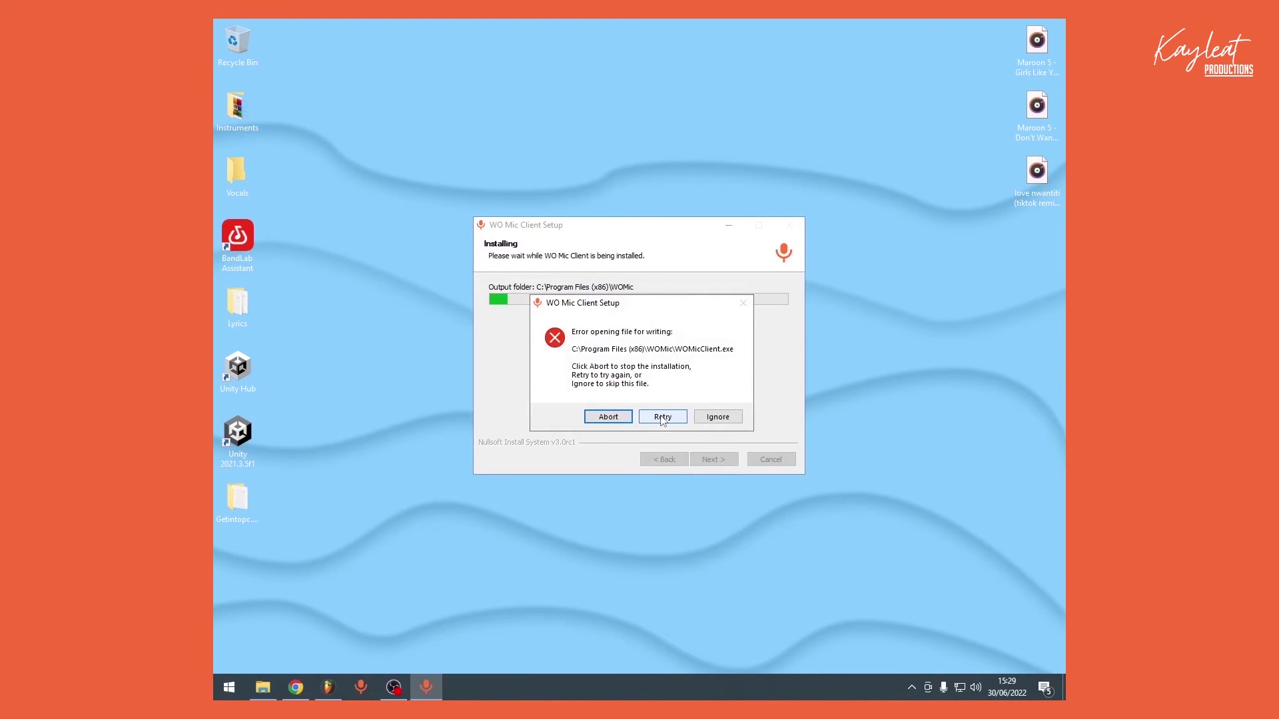
# After the file-write error, retry once, then abort and close the installer
pyautogui.click(662, 420)
pyautogui.click(624, 417)
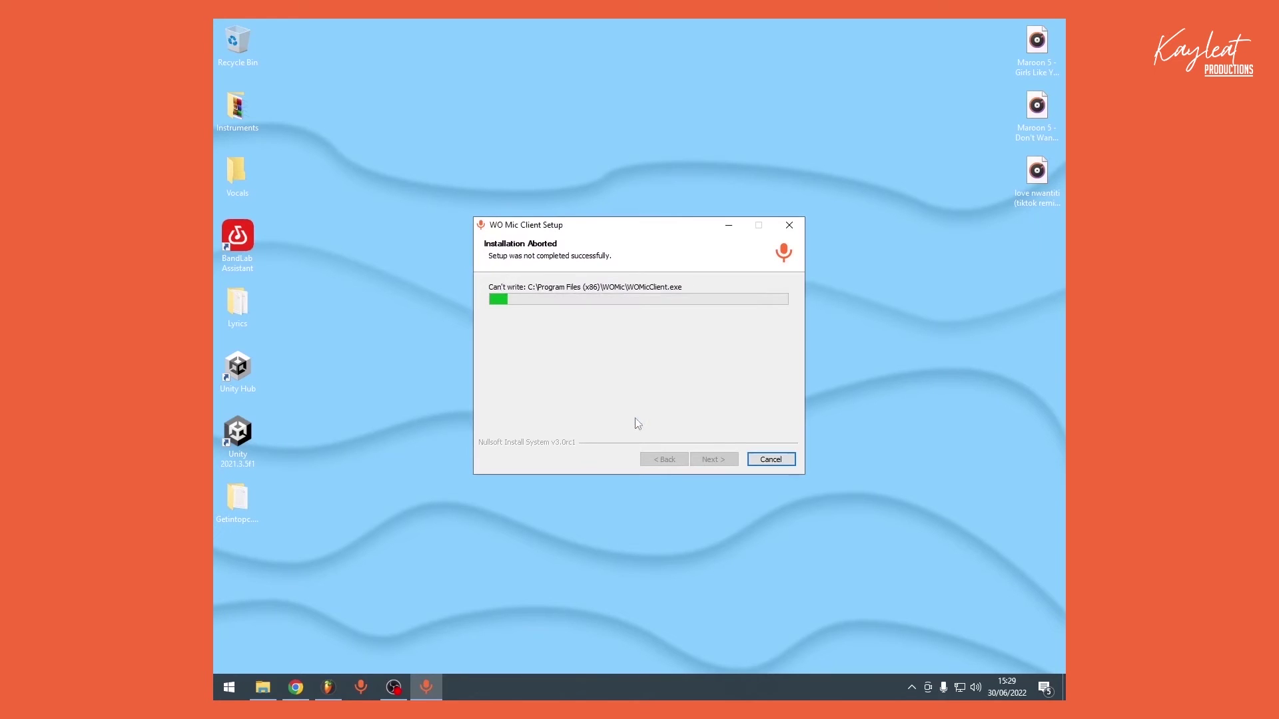
pyautogui.click(768, 462)
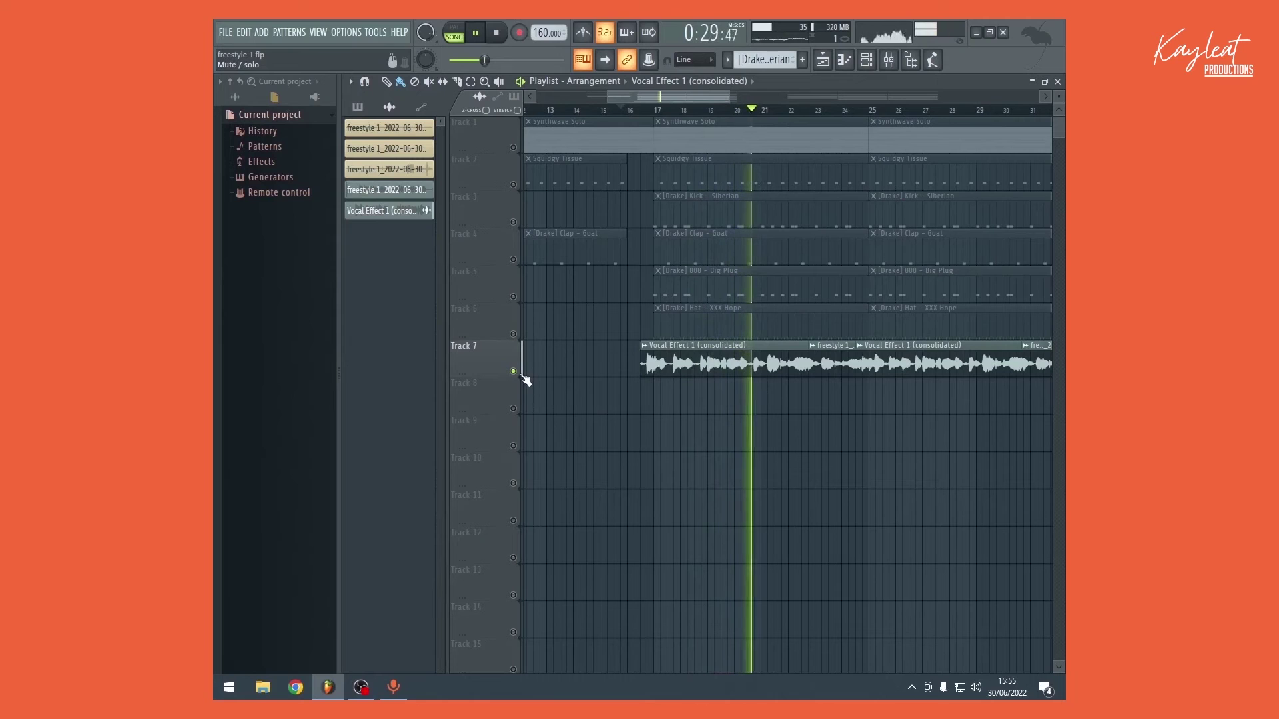
# Stop song playback and unmute all playlist tracks
pyautogui.press('space')
pyautogui.click(514, 371)
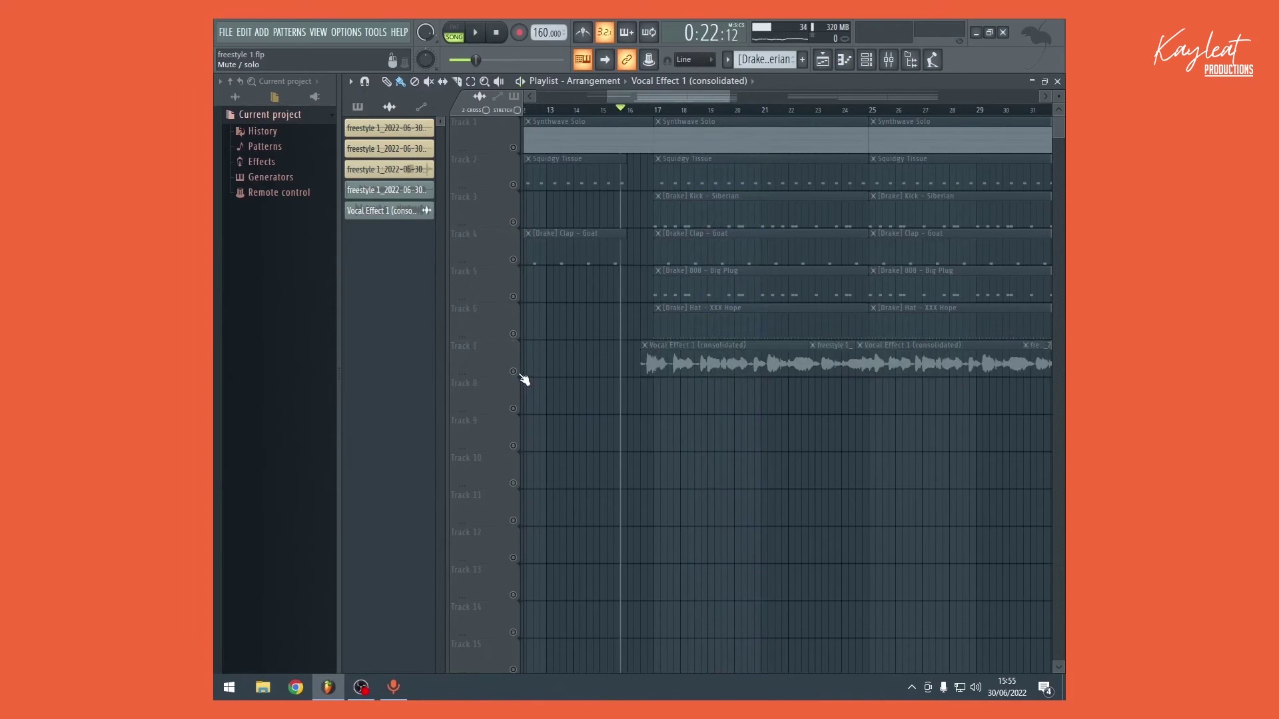
pyautogui.rightClick(514, 372)
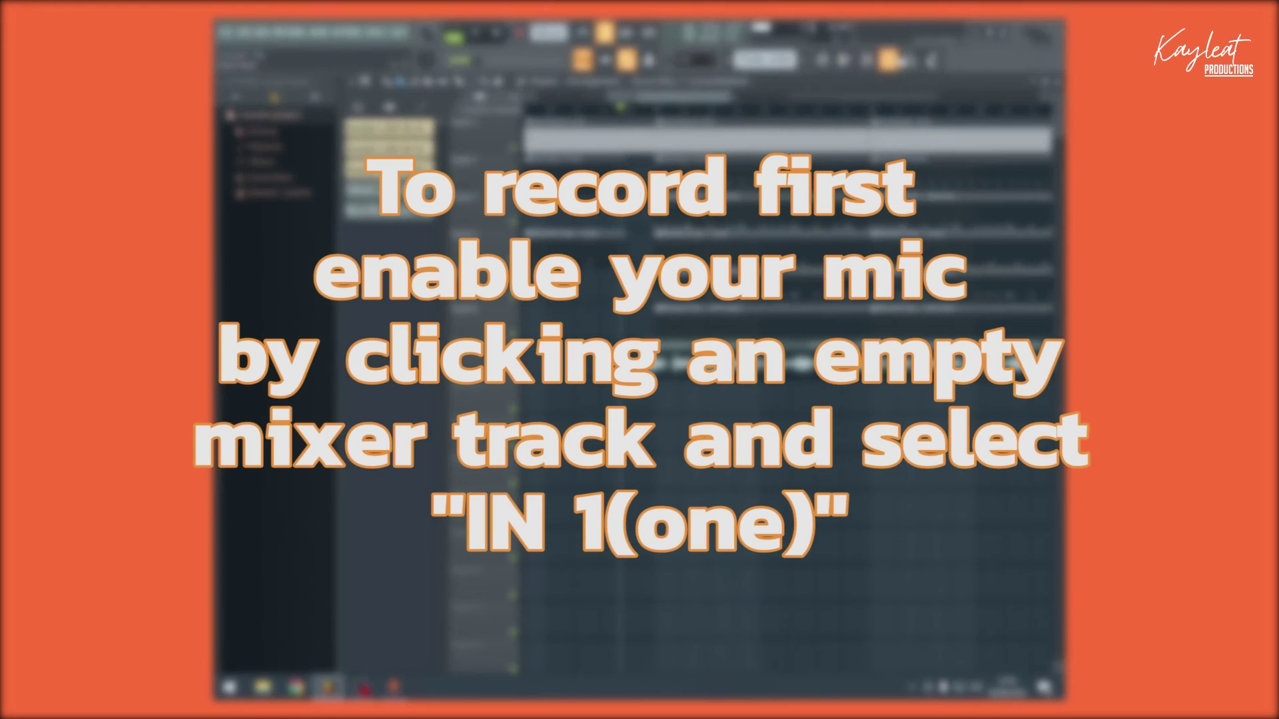
# Set mixer Insert 1's audio input to In 1
pyautogui.press('F9')
pyautogui.click(416, 133)
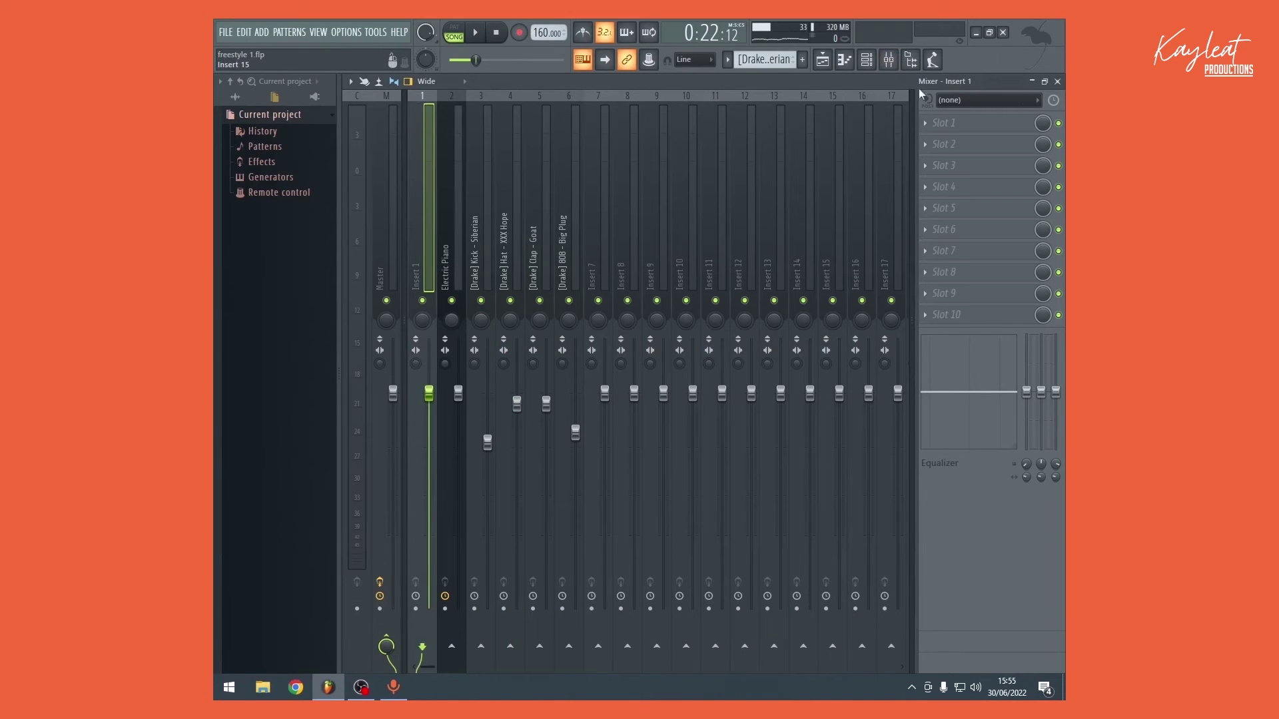
pyautogui.click(957, 100)
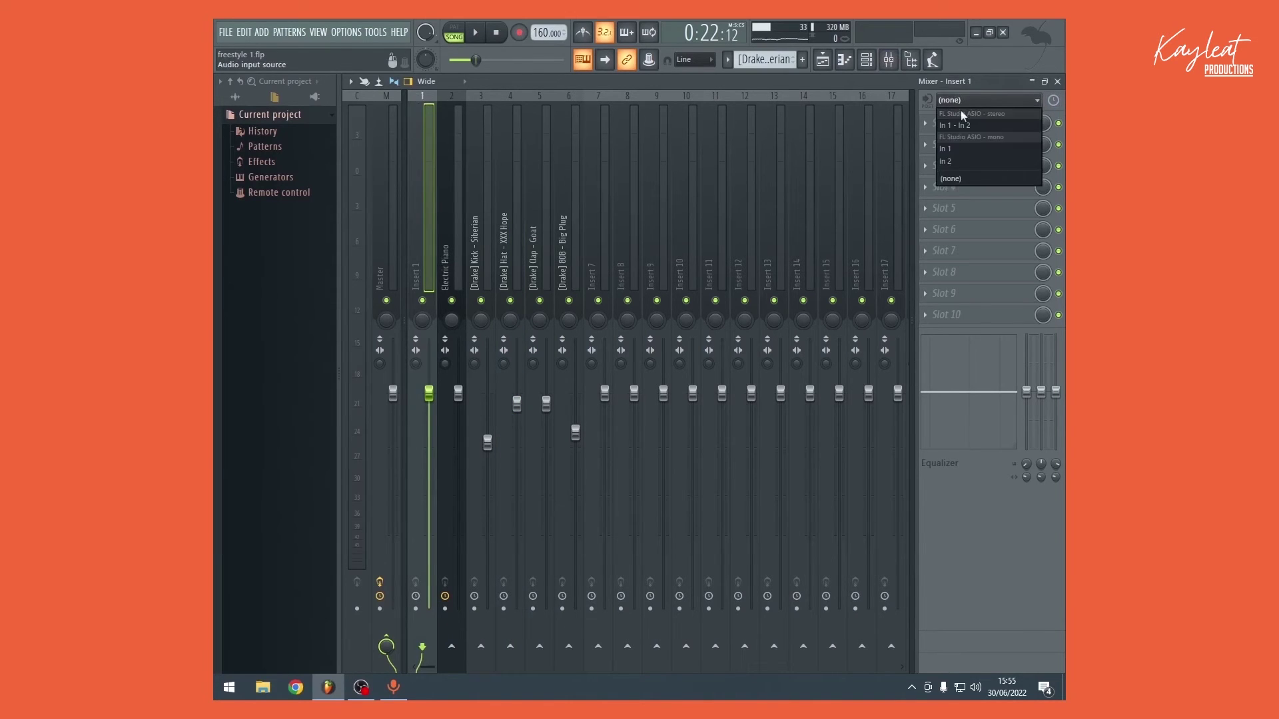
pyautogui.click(958, 148)
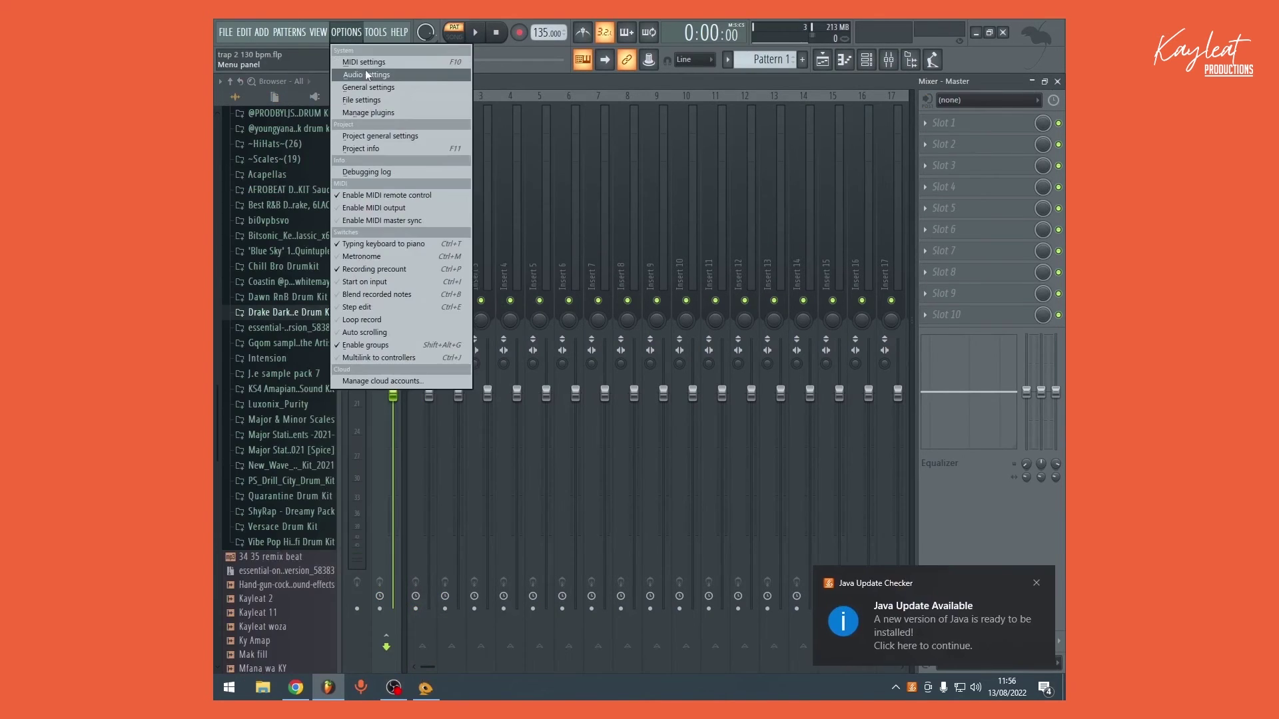
# Set the ASIO input to Microphone (WO Mic Device) and close the ASIO and Audio settings windows
pyautogui.click(367, 74)
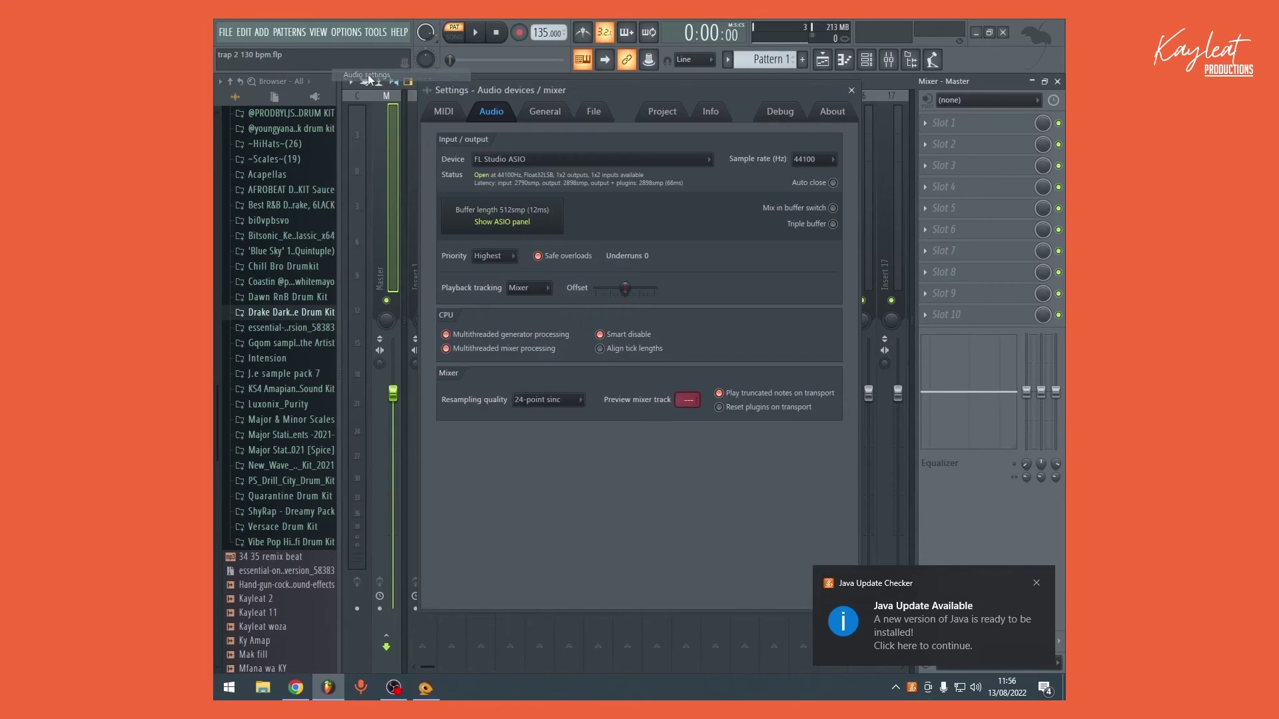
pyautogui.click(502, 159)
pyautogui.click(513, 229)
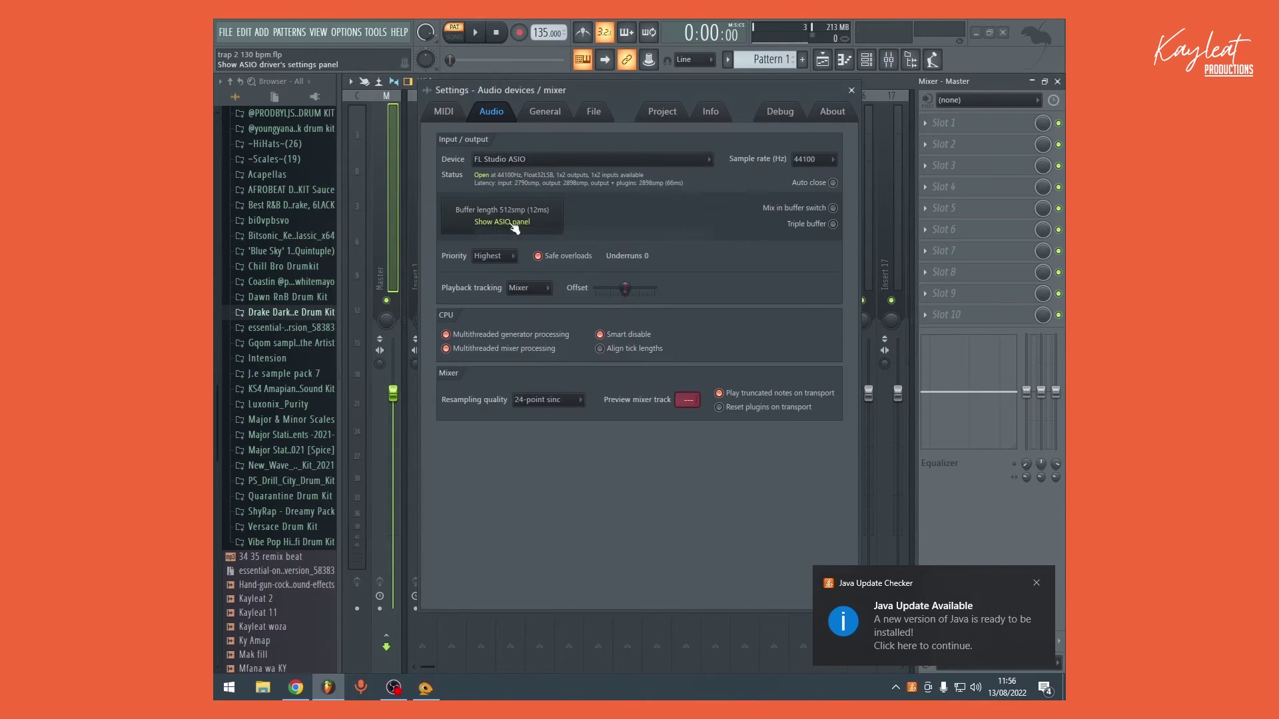
pyautogui.click(503, 213)
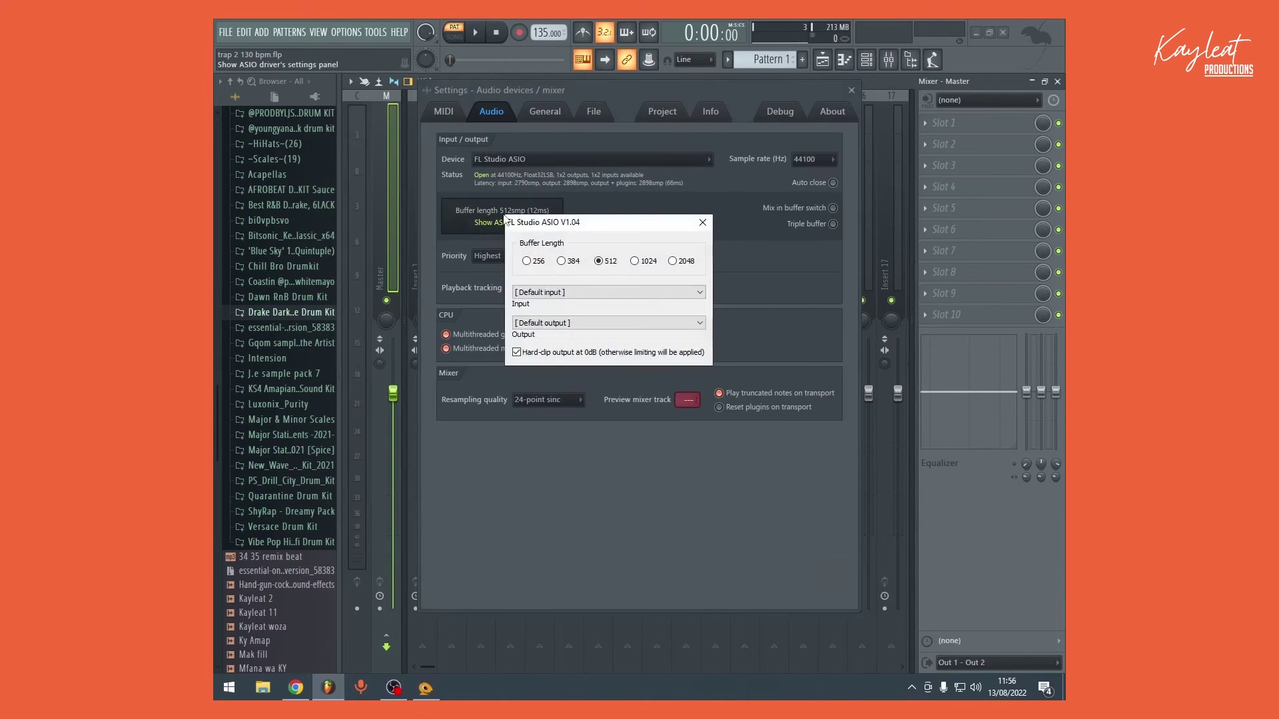
pyautogui.click(547, 293)
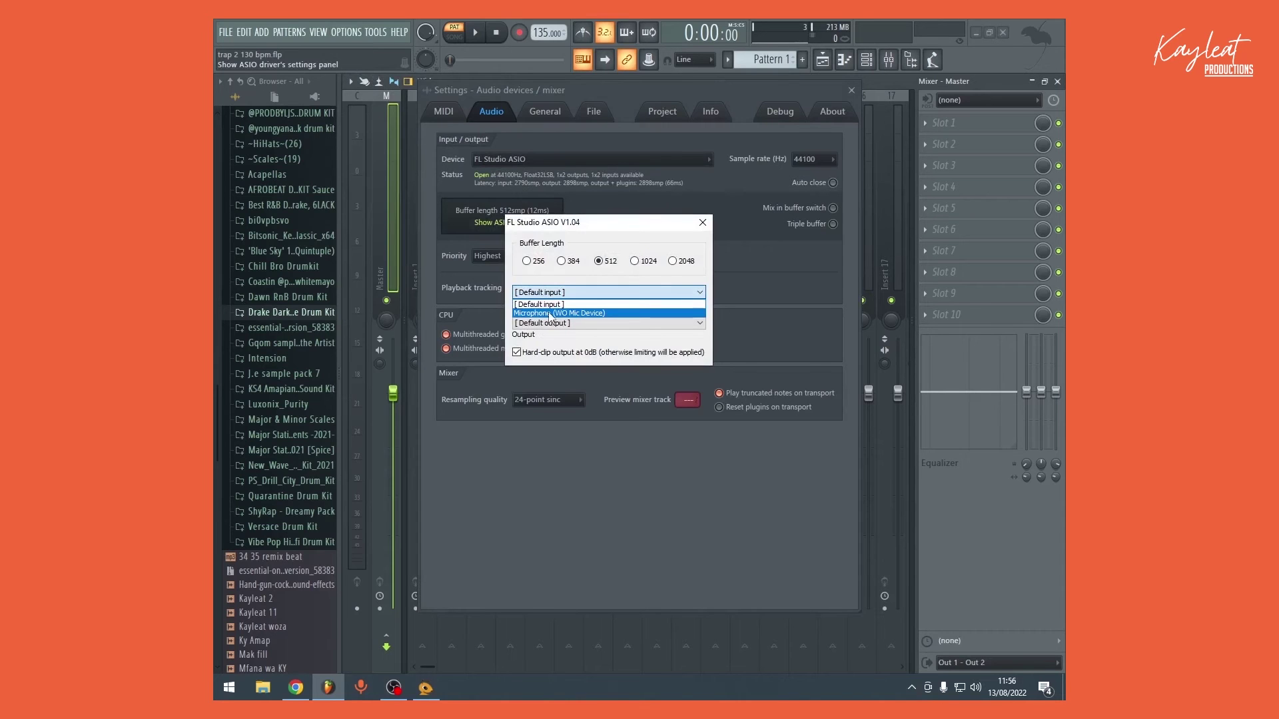
pyautogui.click(549, 315)
pyautogui.click(549, 294)
pyautogui.click(548, 315)
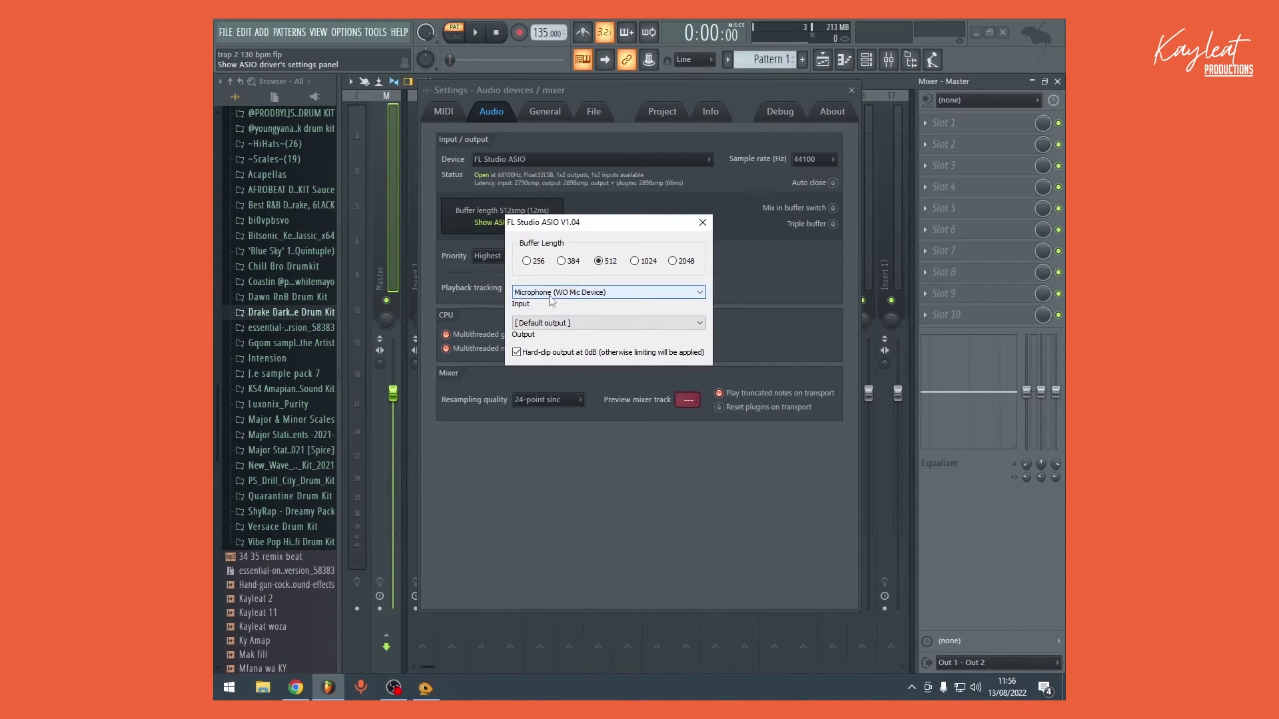
pyautogui.click(701, 224)
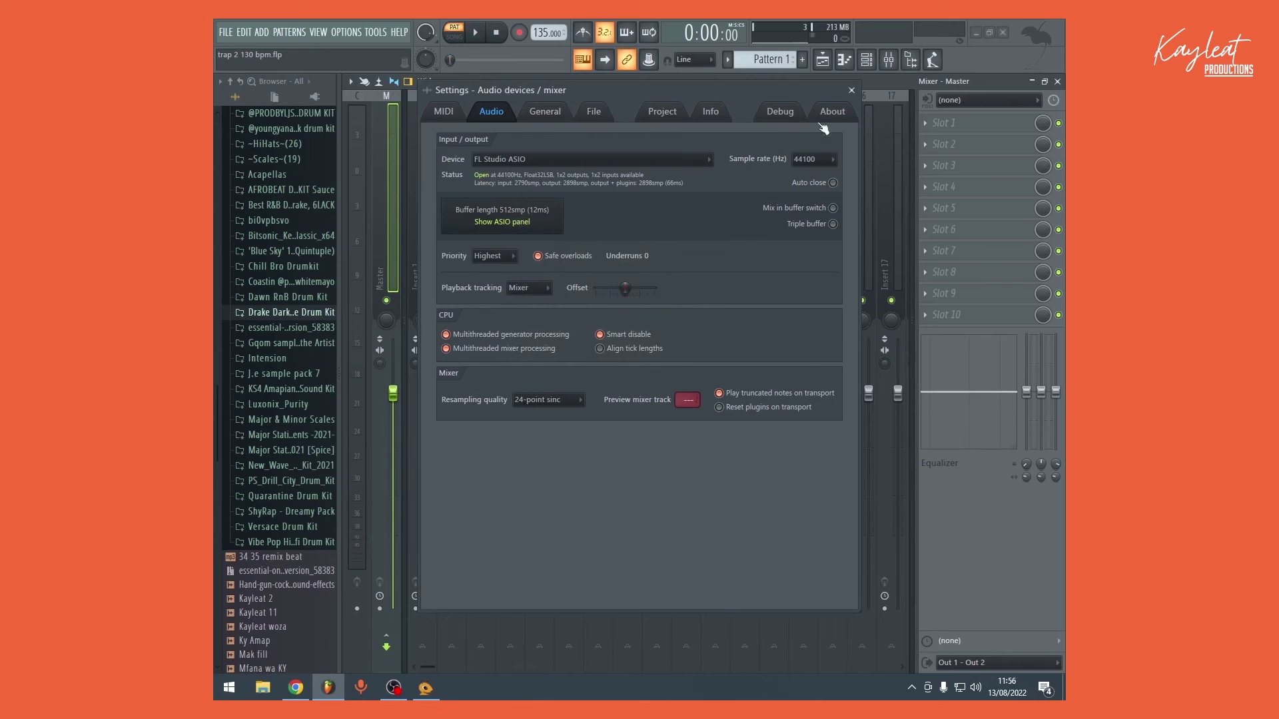
pyautogui.click(853, 91)
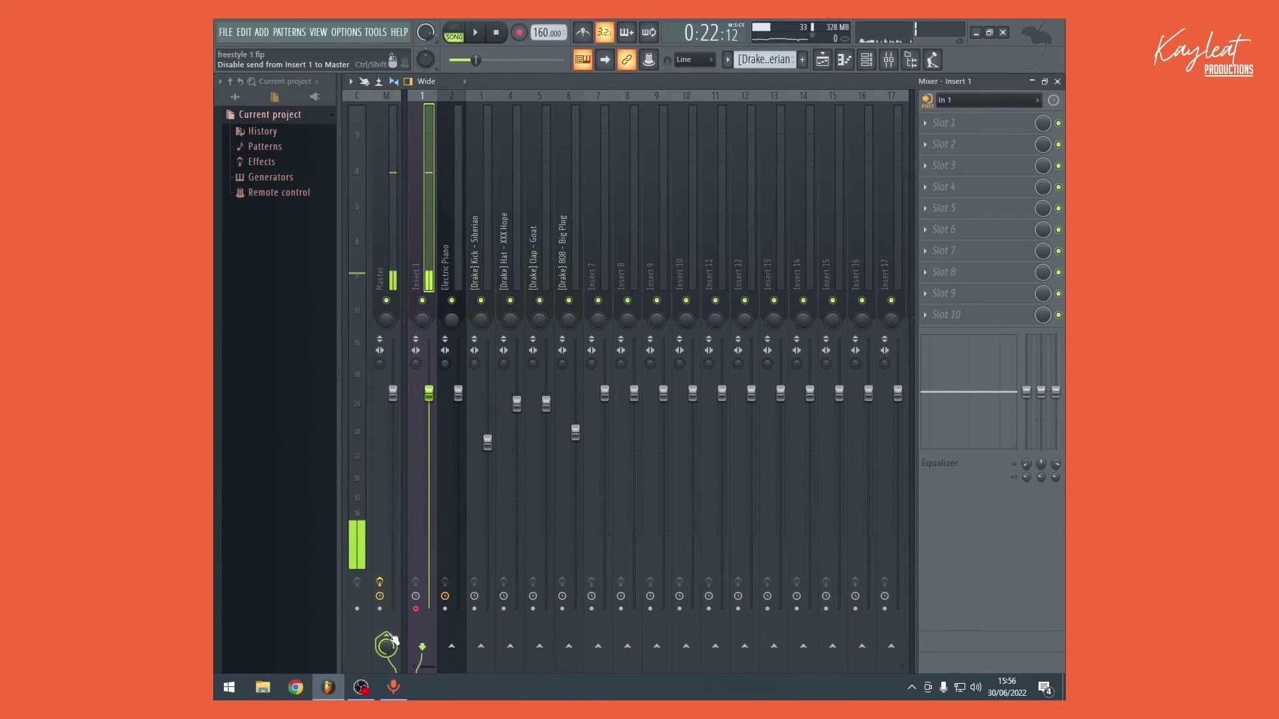
# Close the Mixer and record the phone vocal as an audio clip in the playlist, then stop
pyautogui.click(1058, 81)
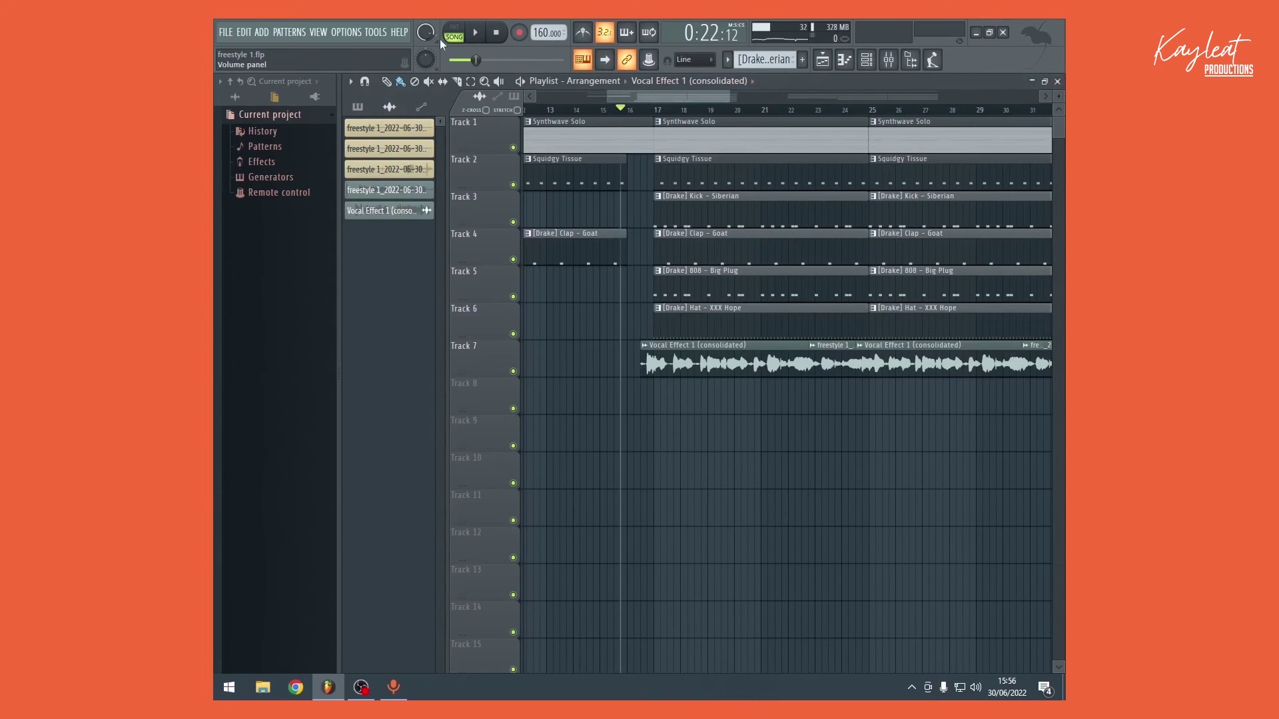
pyautogui.click(519, 32)
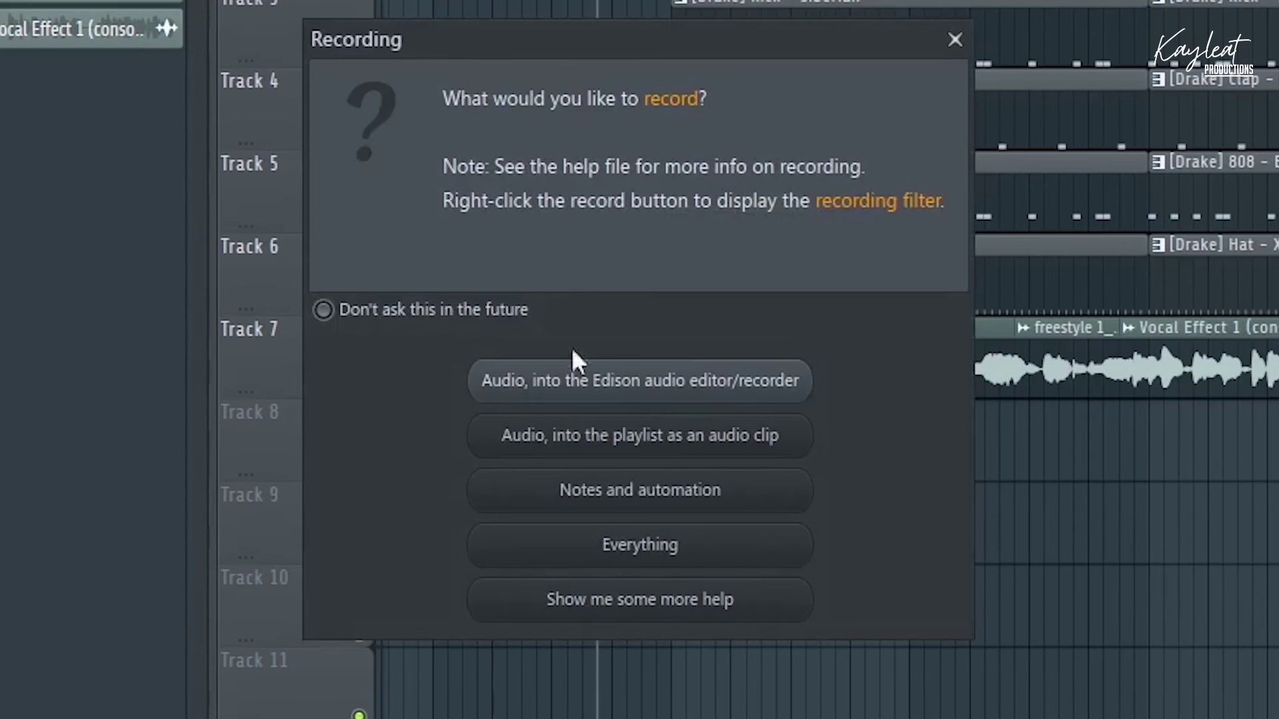
pyautogui.click(699, 436)
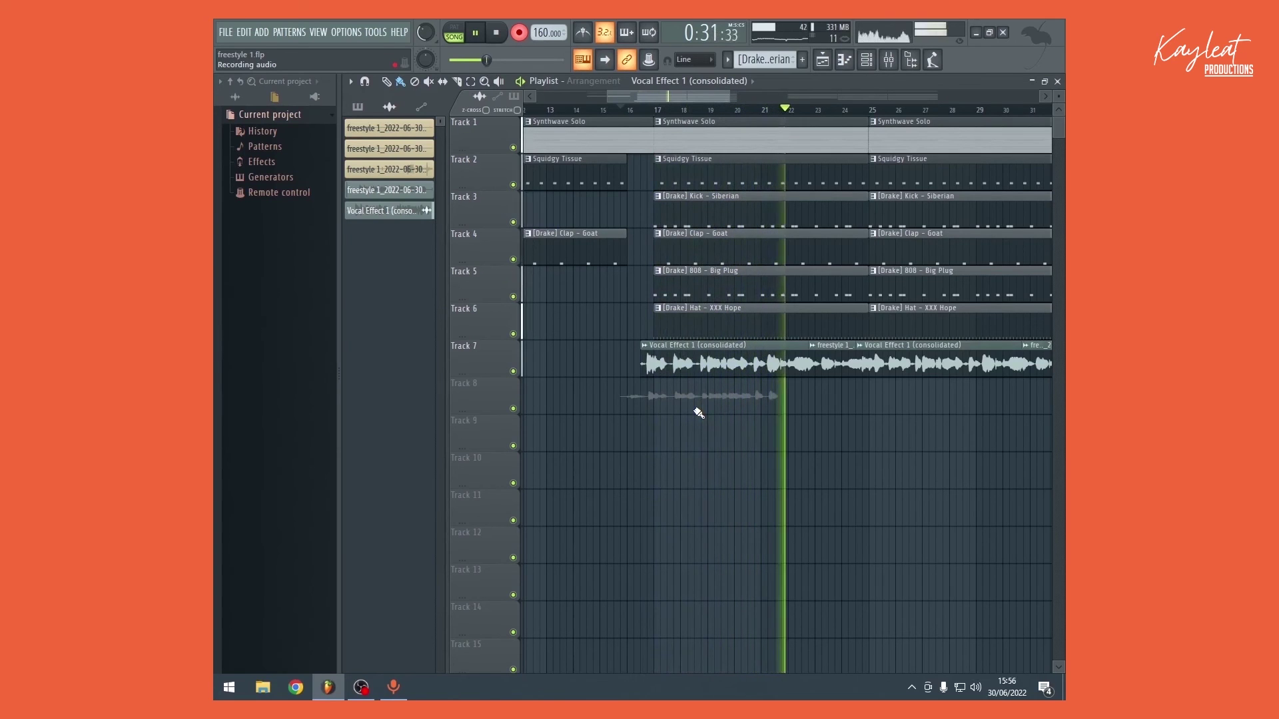
pyautogui.press('space')
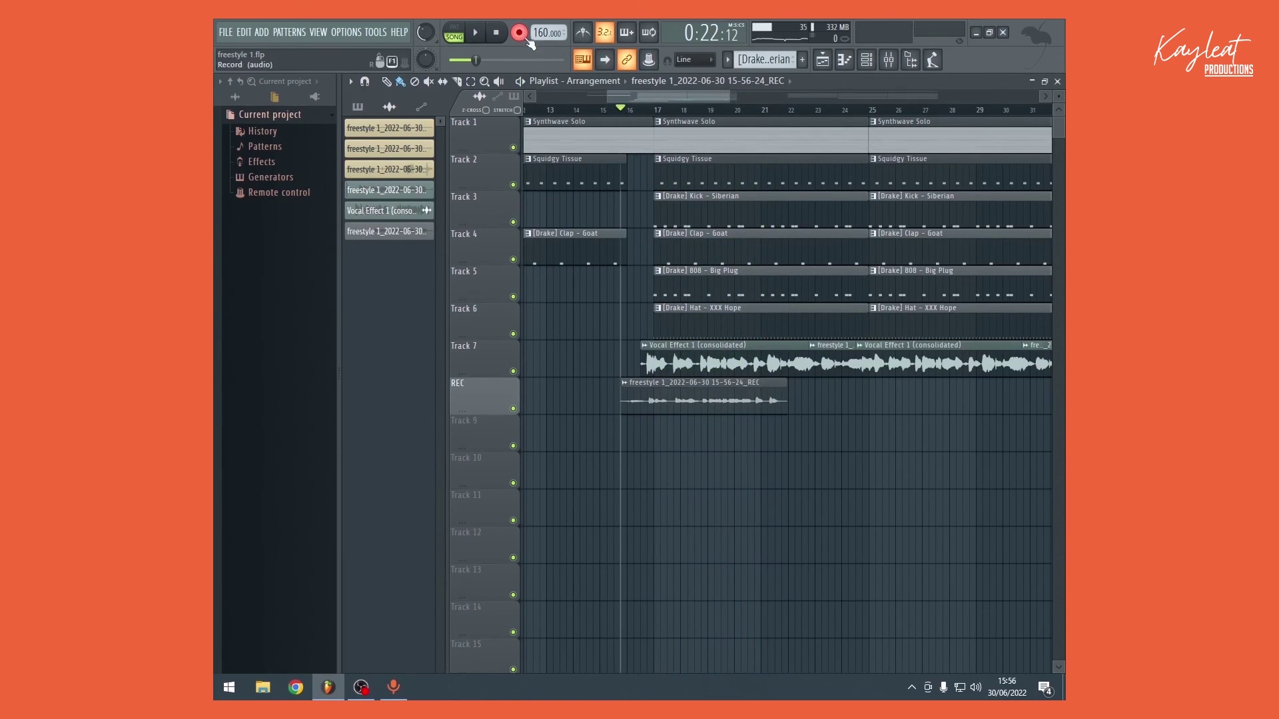
# Turn off recording, play the new take, and mute the original vocal on Track 7
pyautogui.click(519, 32)
pyautogui.scroll(1, 650, 113)
pyautogui.scroll(2, 648, 113)
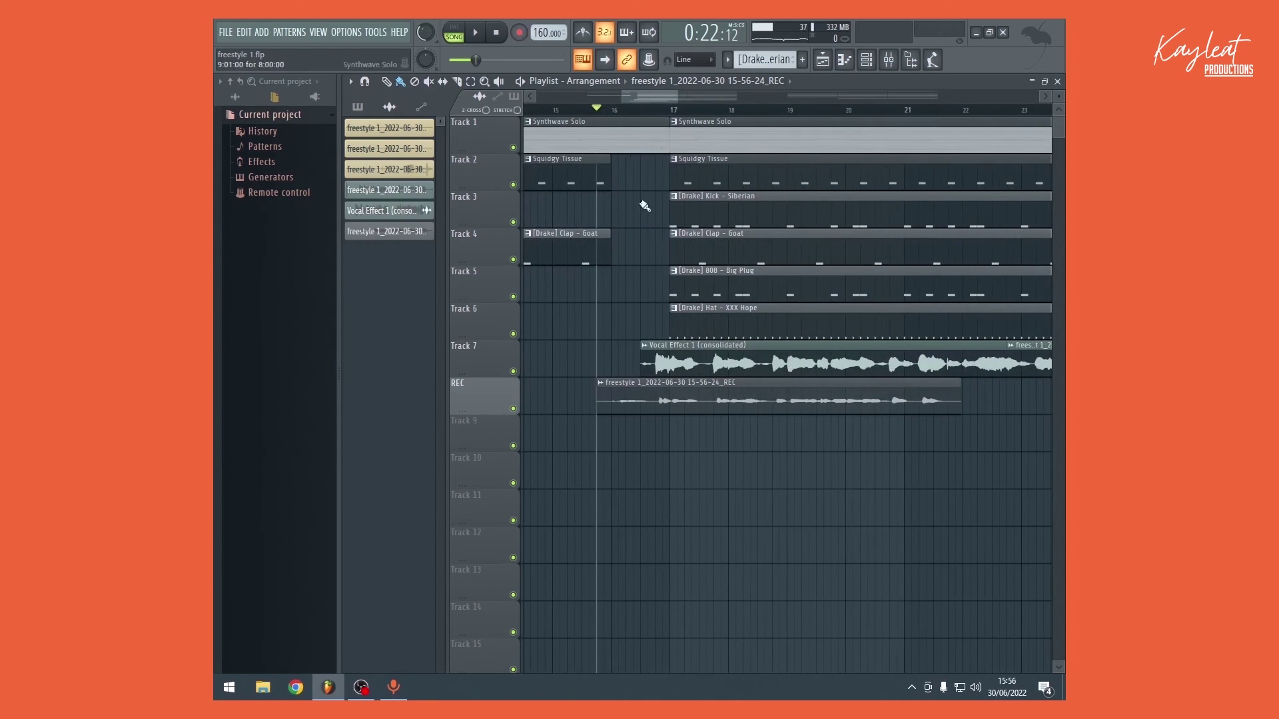
pyautogui.press('space')
pyautogui.click(513, 370)
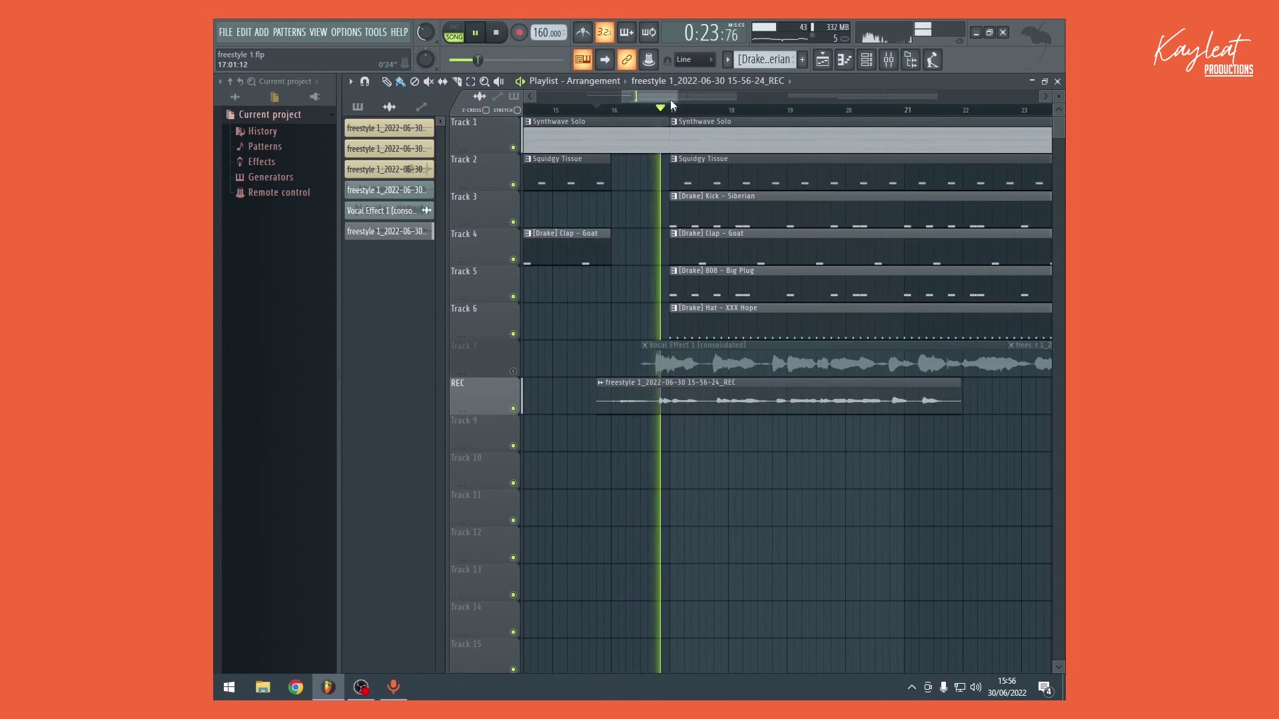
pyautogui.scroll(2, 672, 105)
pyautogui.press('space')
# Inspect the recorded REC clip's settings, then close them and dismiss a stray menu
pyautogui.doubleClick(700, 403)
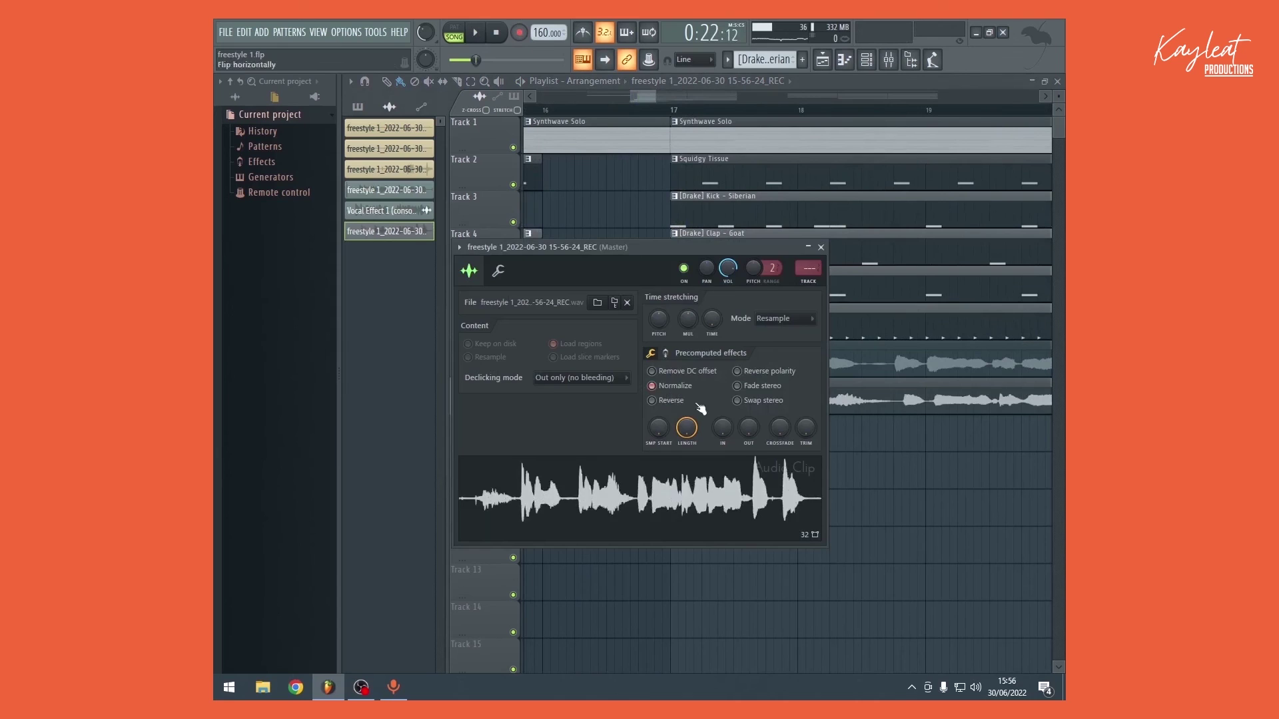
pyautogui.press('Escape')
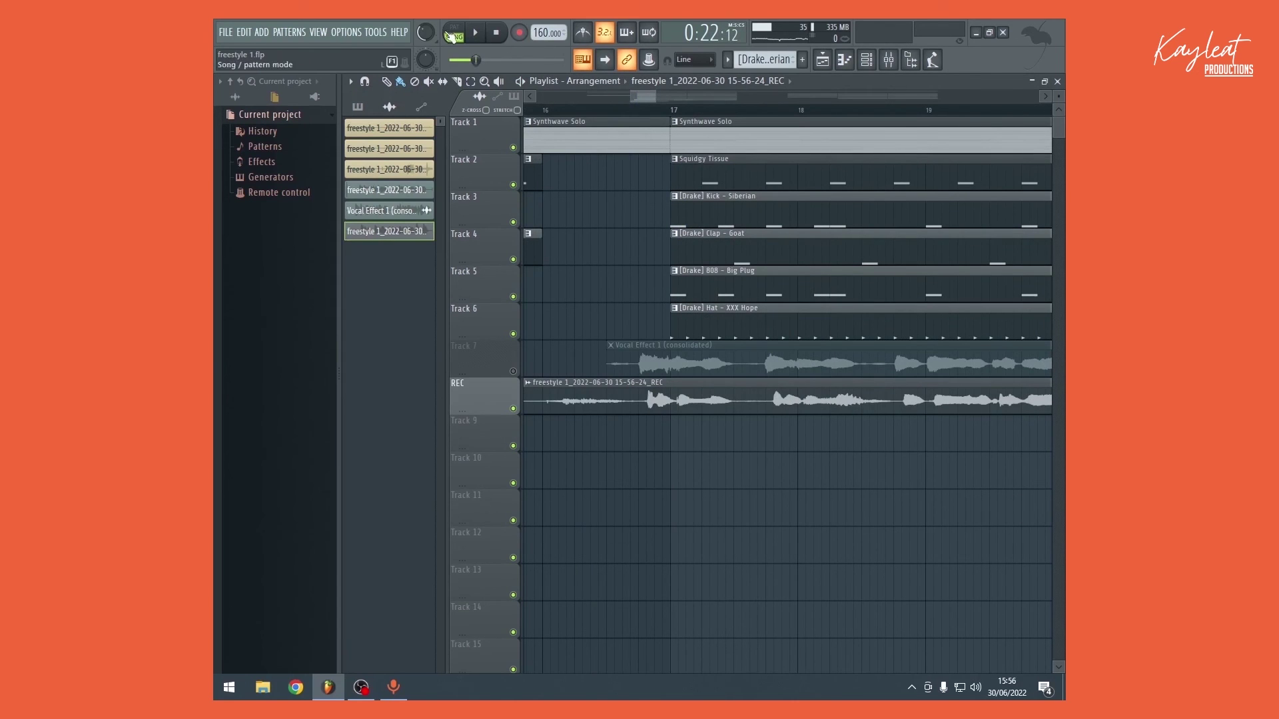
pyautogui.rightClick(412, 30)
pyautogui.click(427, 37)
pyautogui.rightClick(430, 37)
pyautogui.click(431, 39)
# Play the song back to hear the new phone vocal with the beat
pyautogui.press('space')
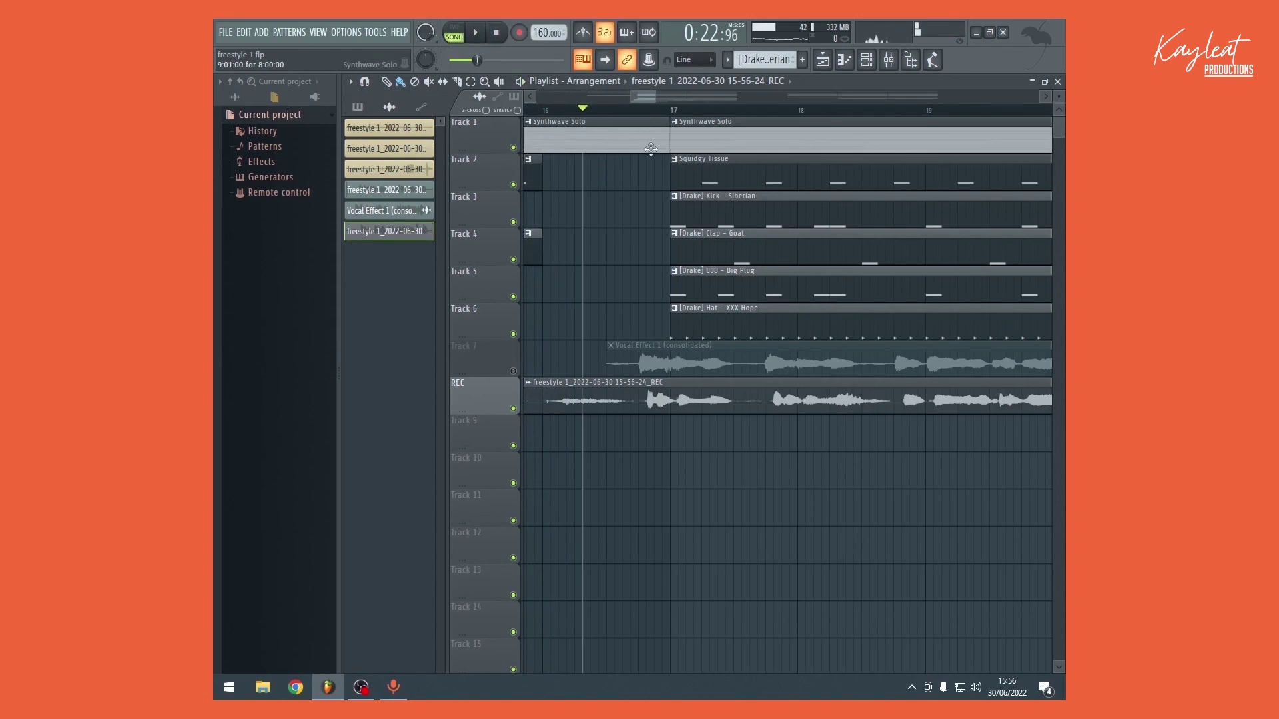
pyautogui.press('space')
pyautogui.scroll(3, 684, 404)
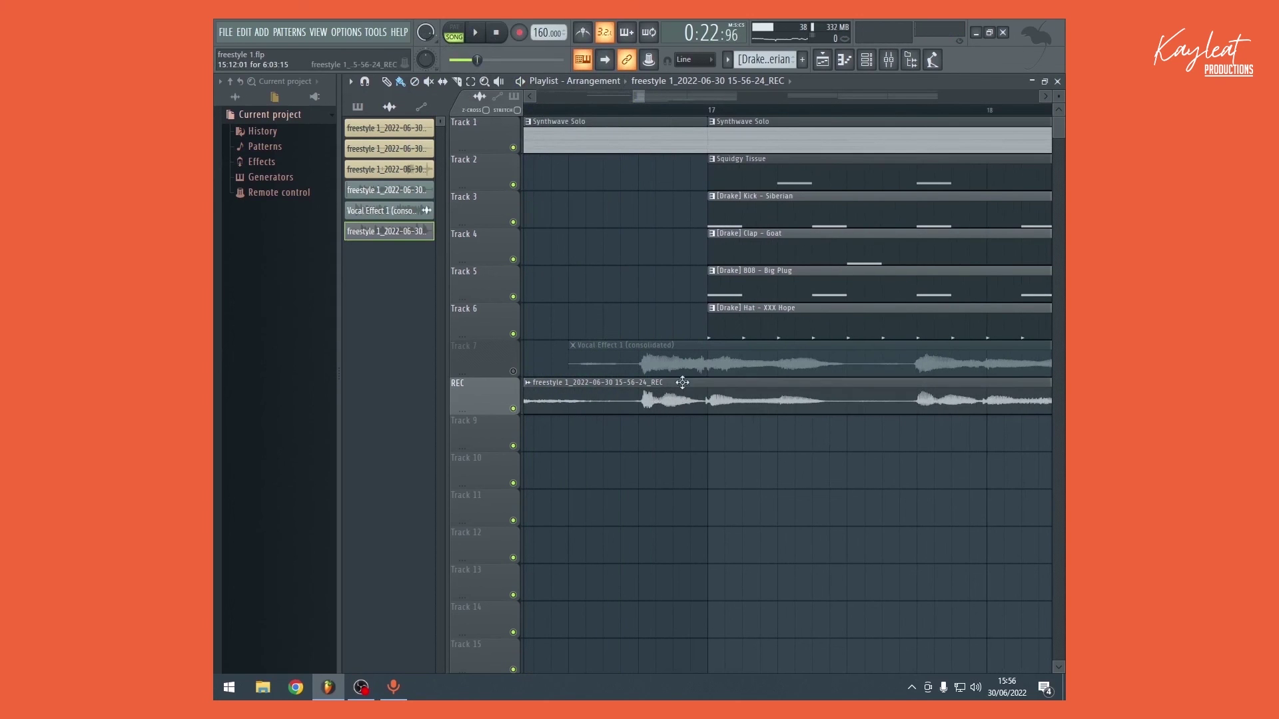
pyautogui.press('space')
pyautogui.scroll(-2, 884, 382)
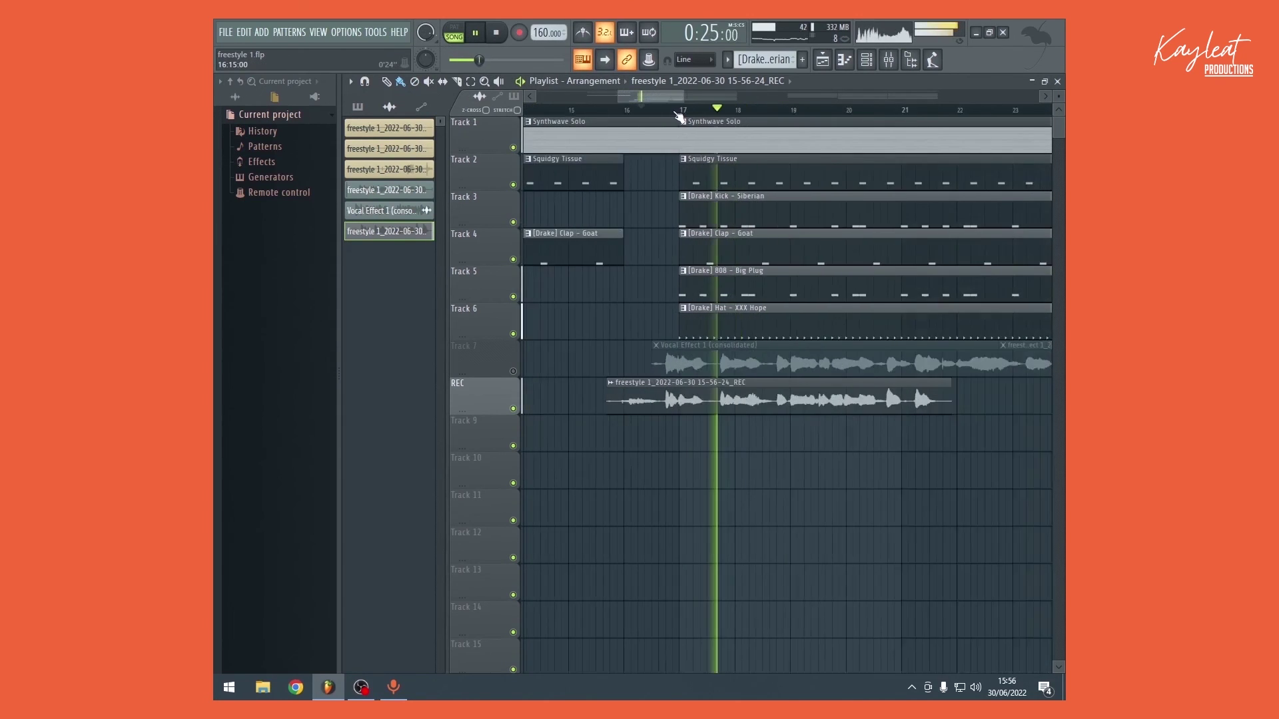
pyautogui.scroll(-1, 864, 382)
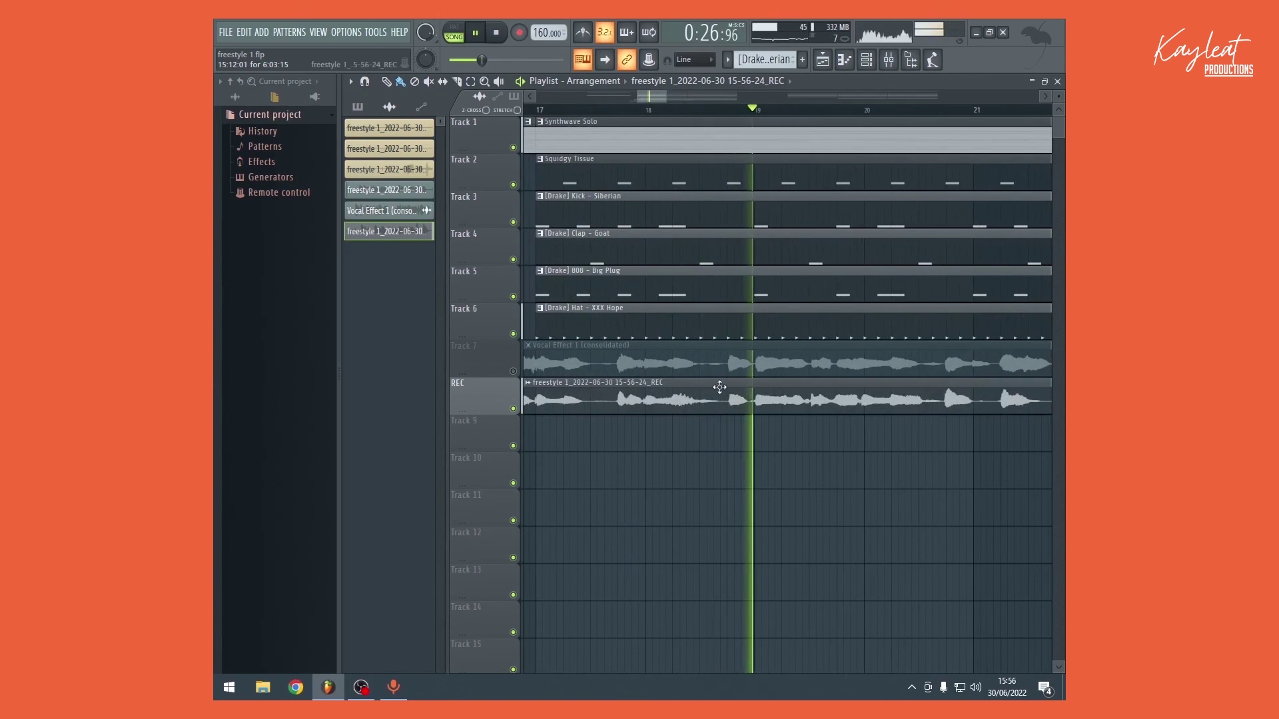
pyautogui.scroll(-3, 679, 120)
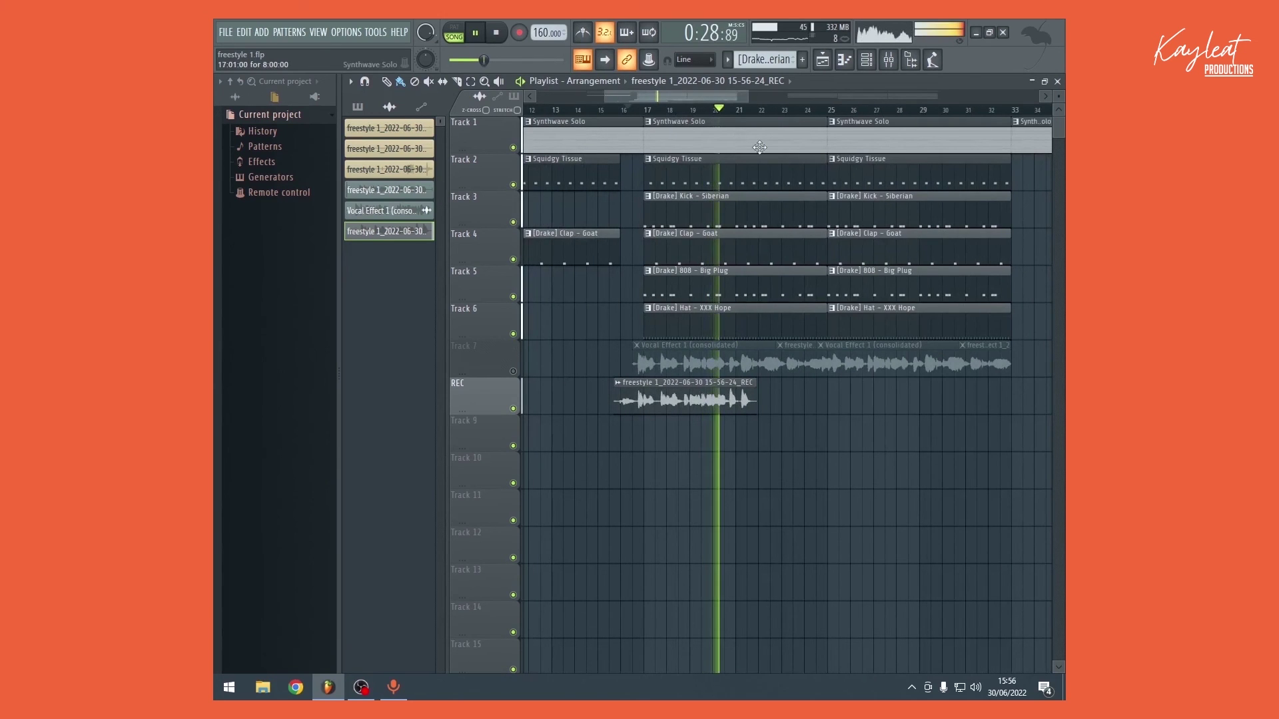